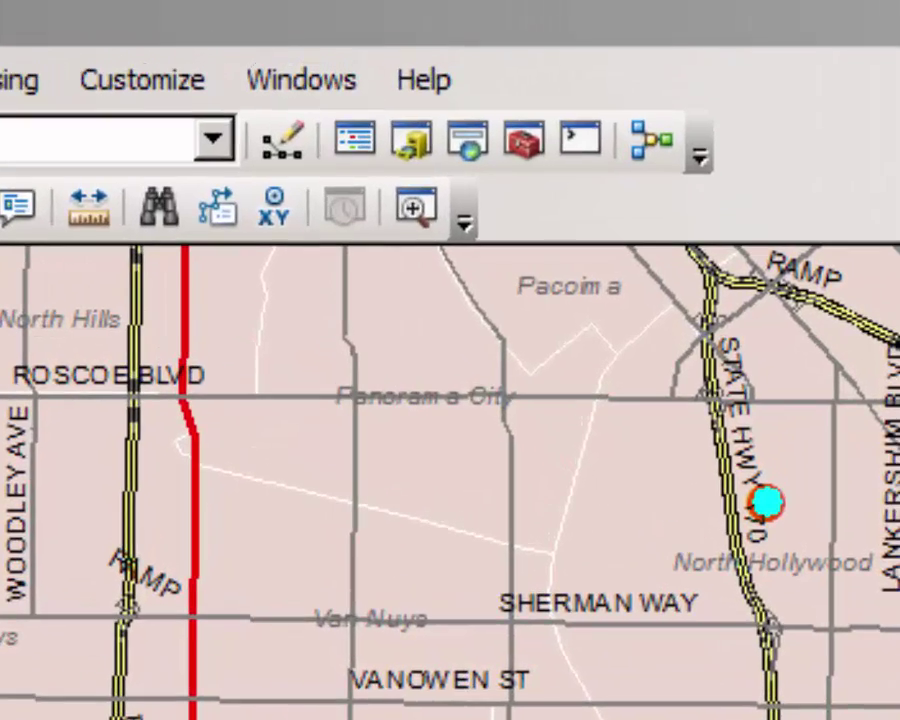
# Step: Run the Directional Distribution (Standard Deviational Ellipse) tool on the Arsons- December-January layer
pyautogui.click(518, 156)
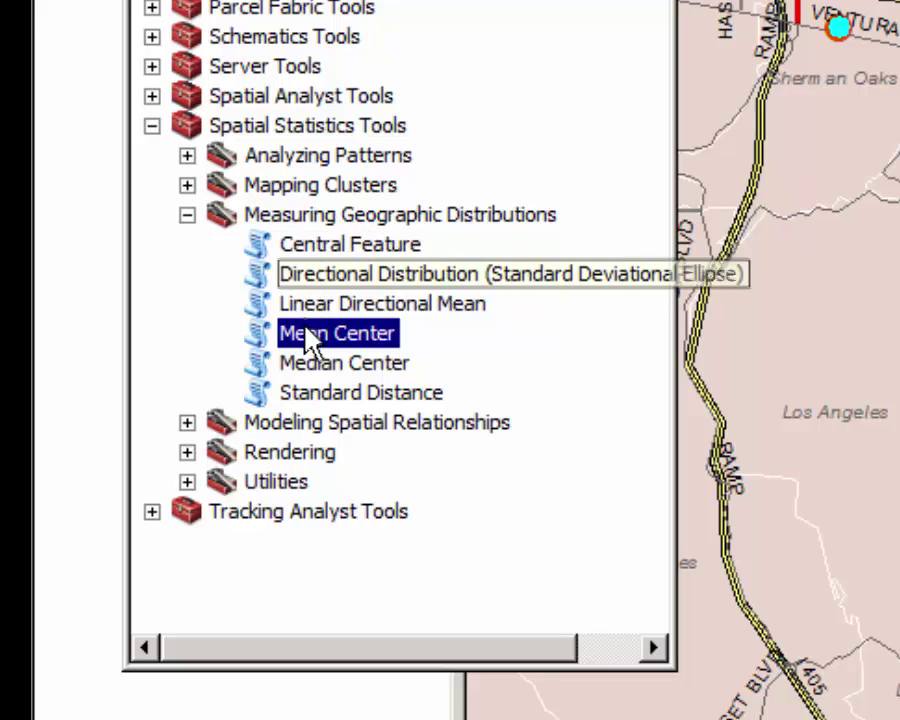
pyautogui.click(391, 283)
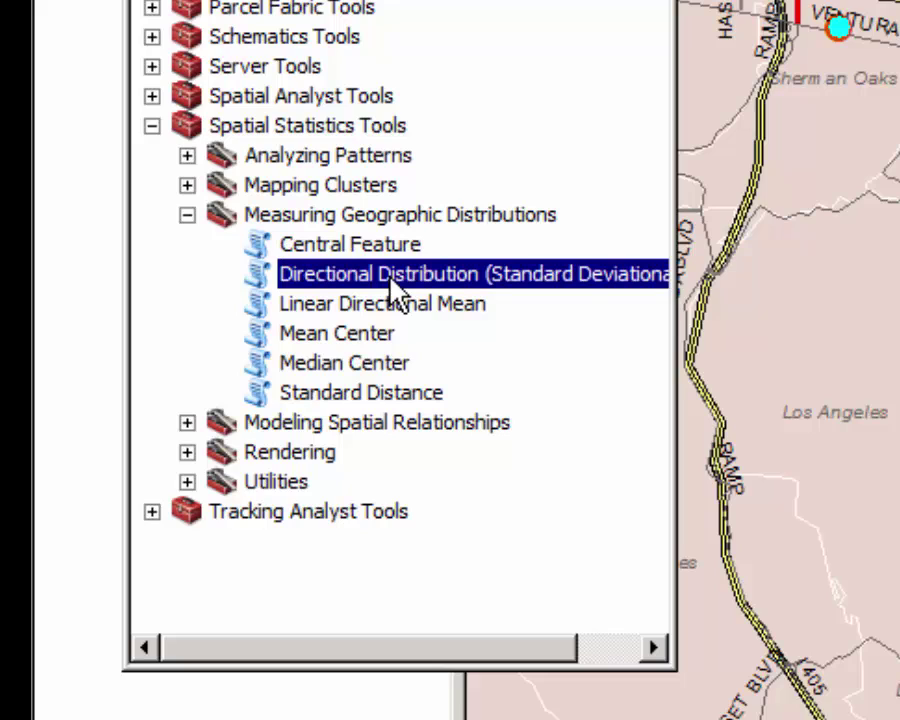
pyautogui.doubleClick(391, 281)
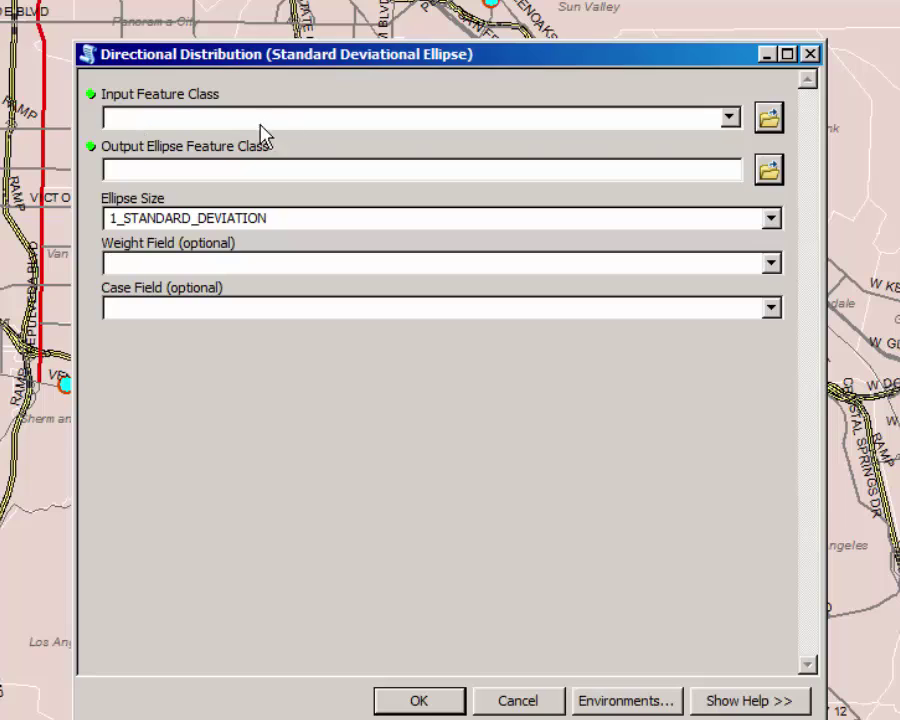
pyautogui.click(730, 119)
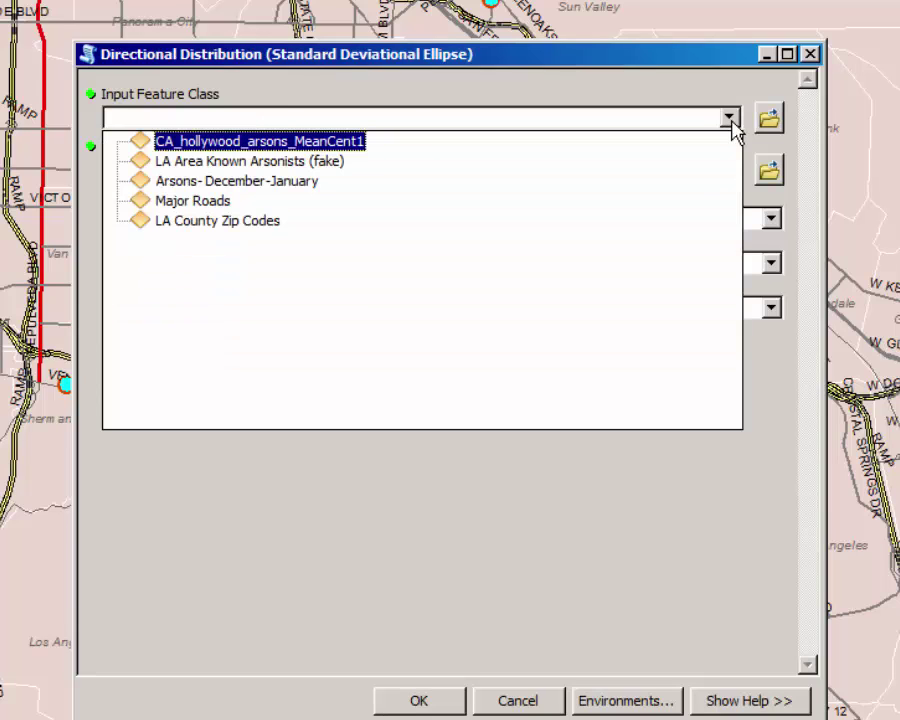
pyautogui.click(203, 185)
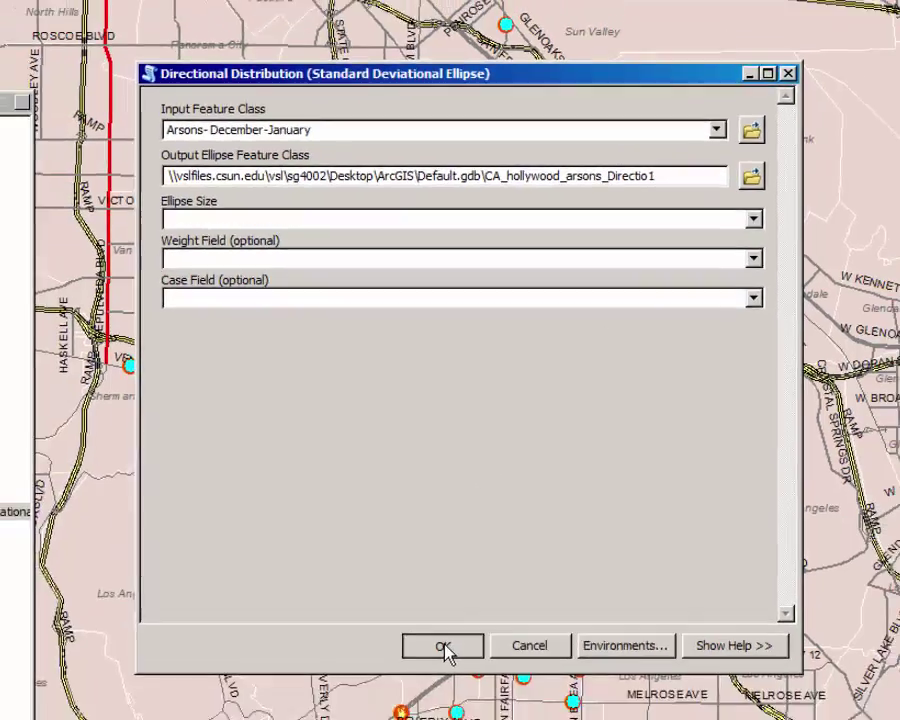
pyautogui.click(420, 701)
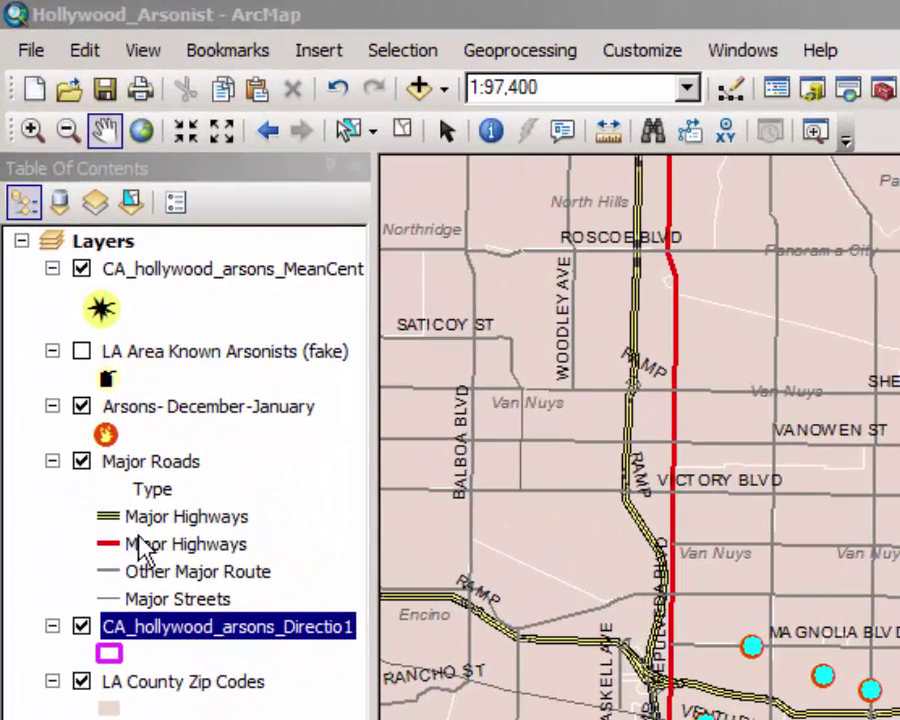
# Step: Hide the Major Roads and Arsons- December-January layers and display the LA Area Known Arsonists (fake) layer
pyautogui.click(82, 462)
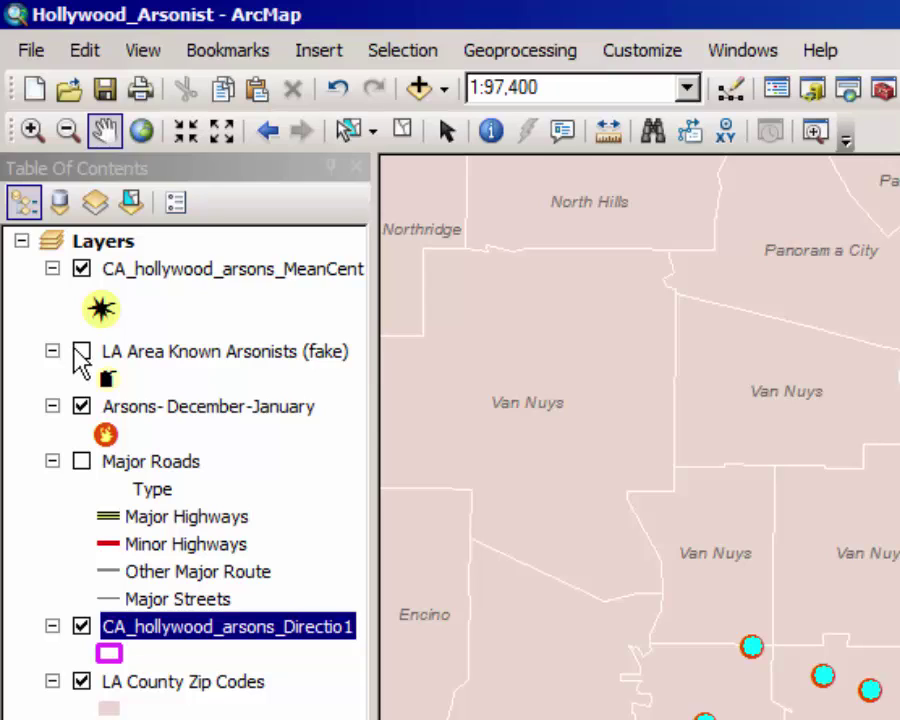
pyautogui.keyDown('ctrl'); pyautogui.click(87, 361); pyautogui.keyUp('ctrl')
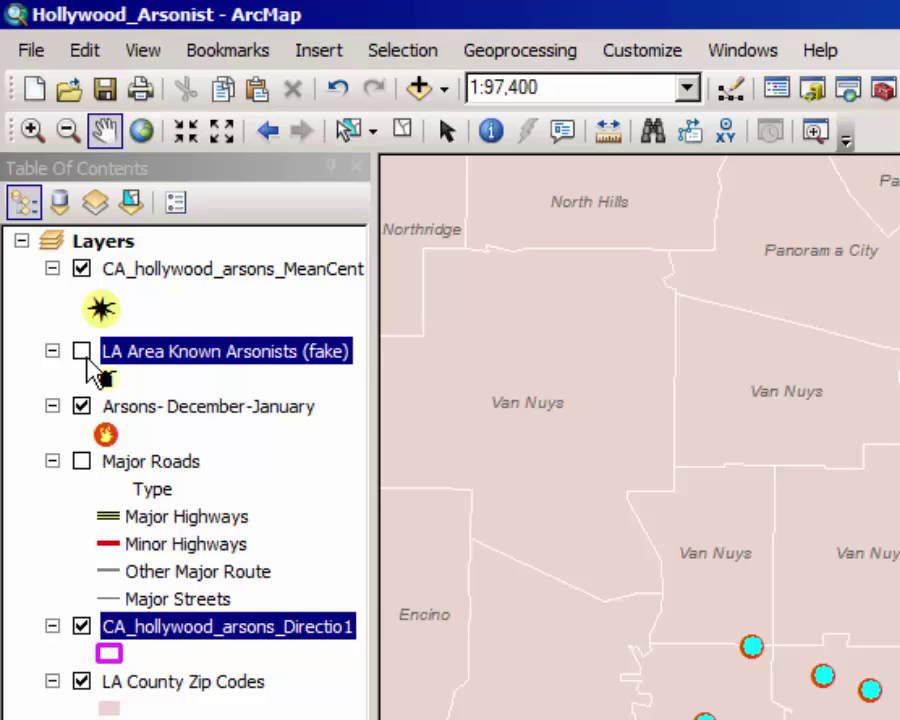
pyautogui.click(84, 355)
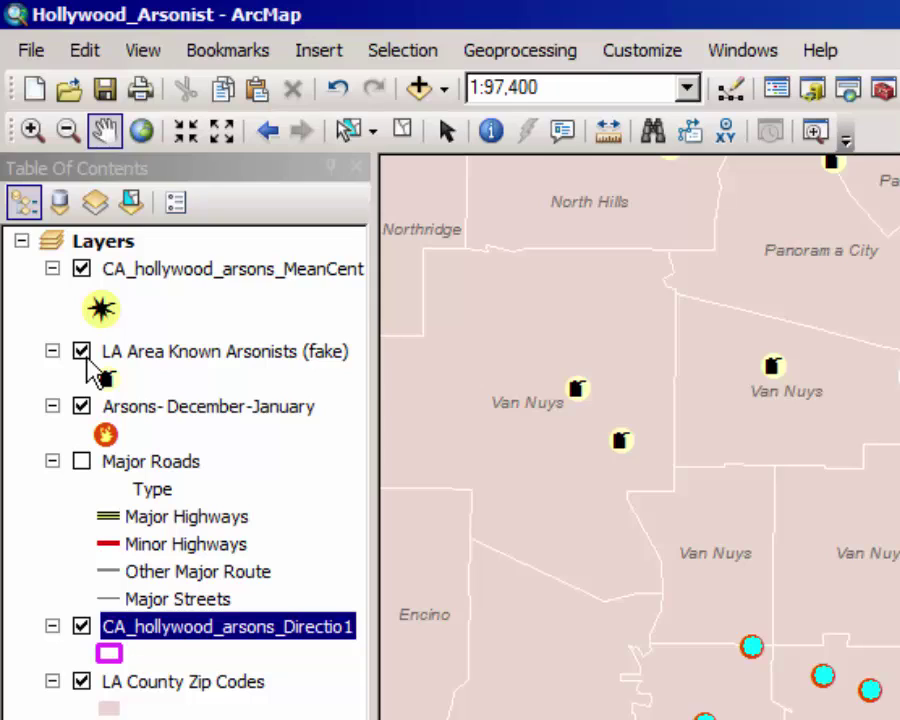
pyautogui.click(82, 410)
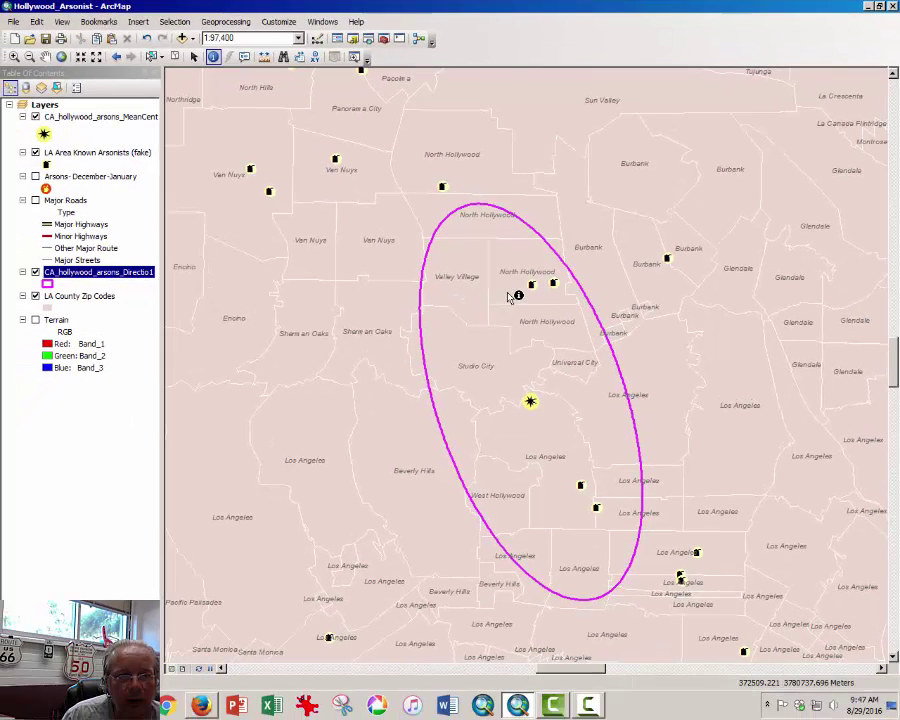
# Step: Identify the directional ellipse's attributes and, with the ellipse layer temporarily hidden, those of the North Hollywood and Universal City zip code areas
pyautogui.click(509, 295)
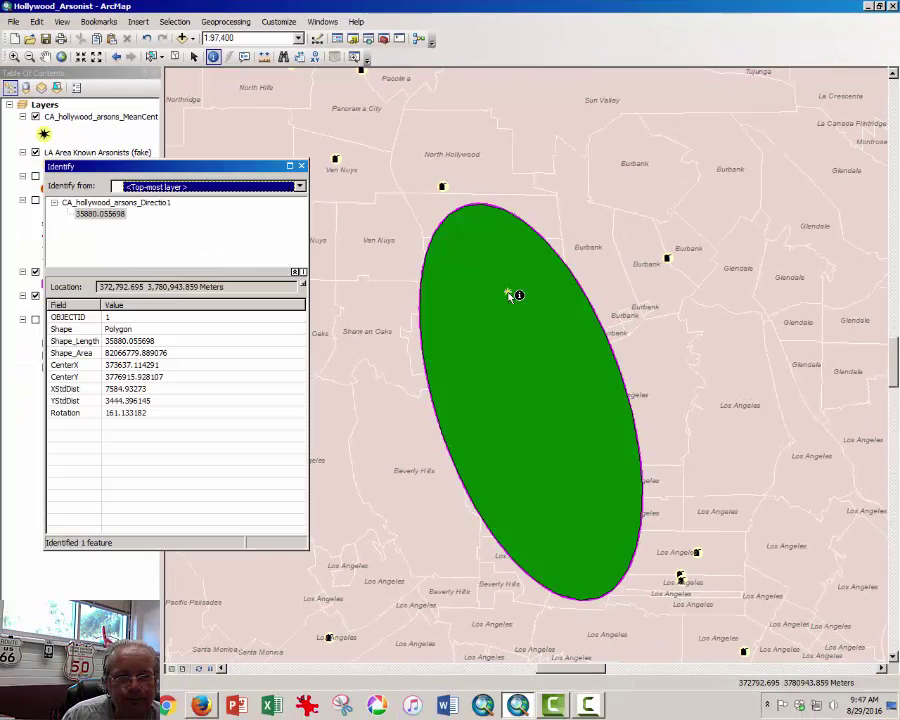
pyautogui.click(301, 166)
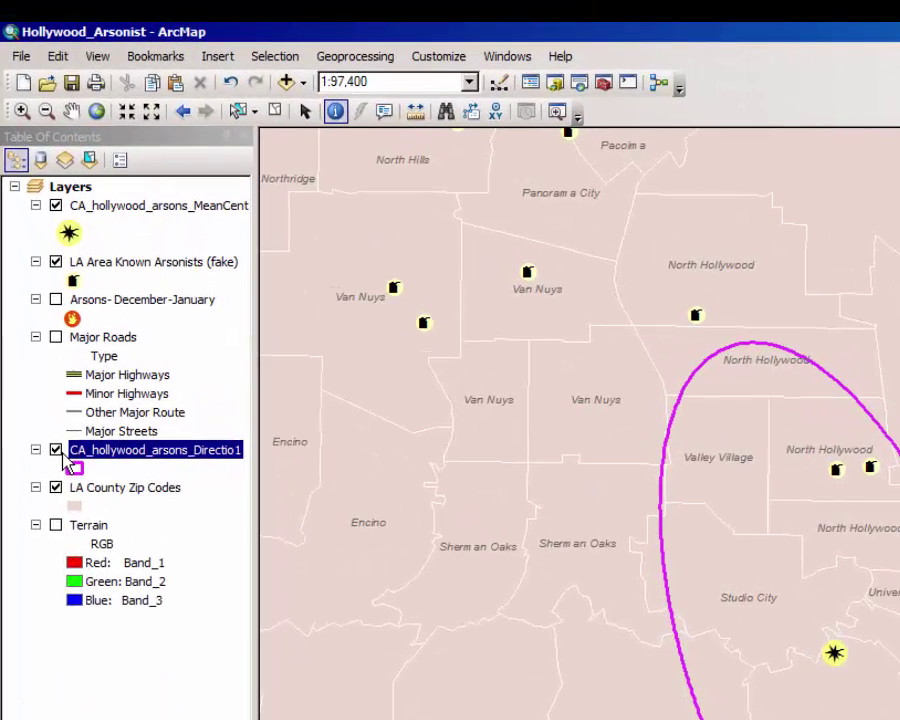
pyautogui.click(56, 451)
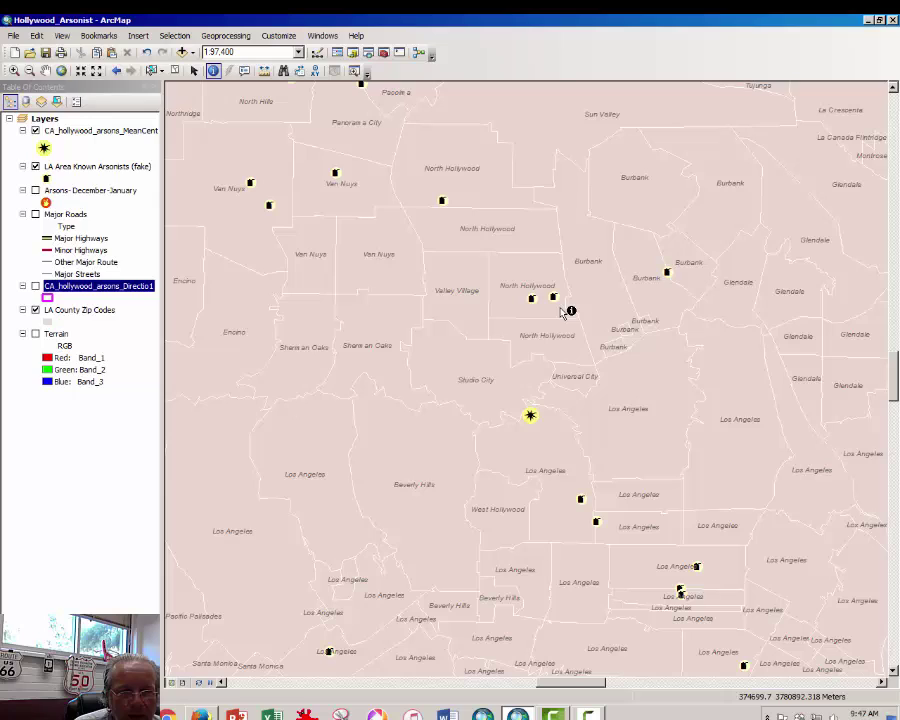
pyautogui.click(565, 312)
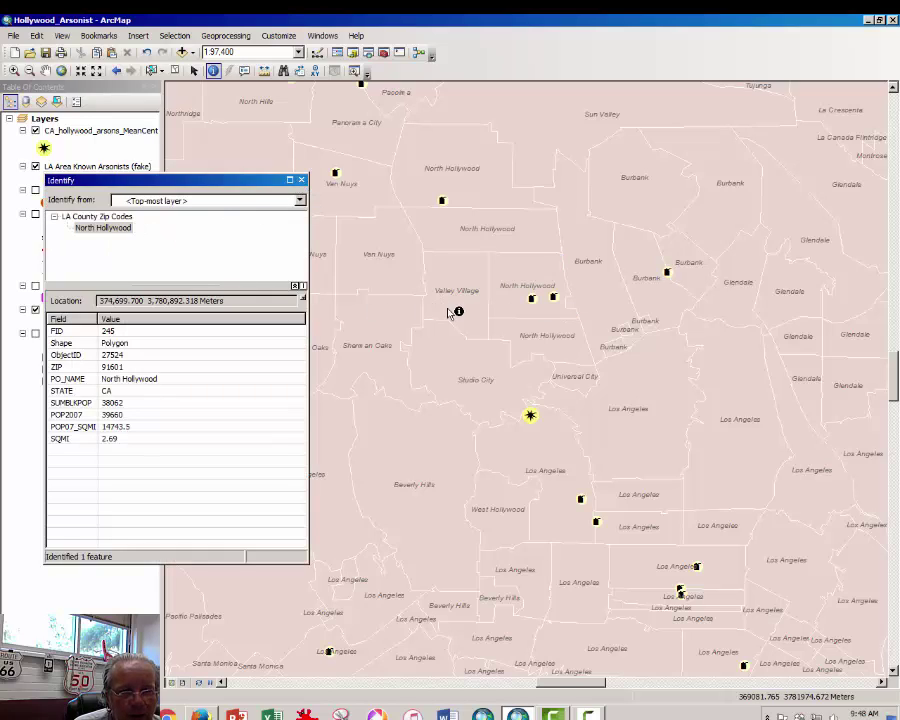
pyautogui.click(564, 358)
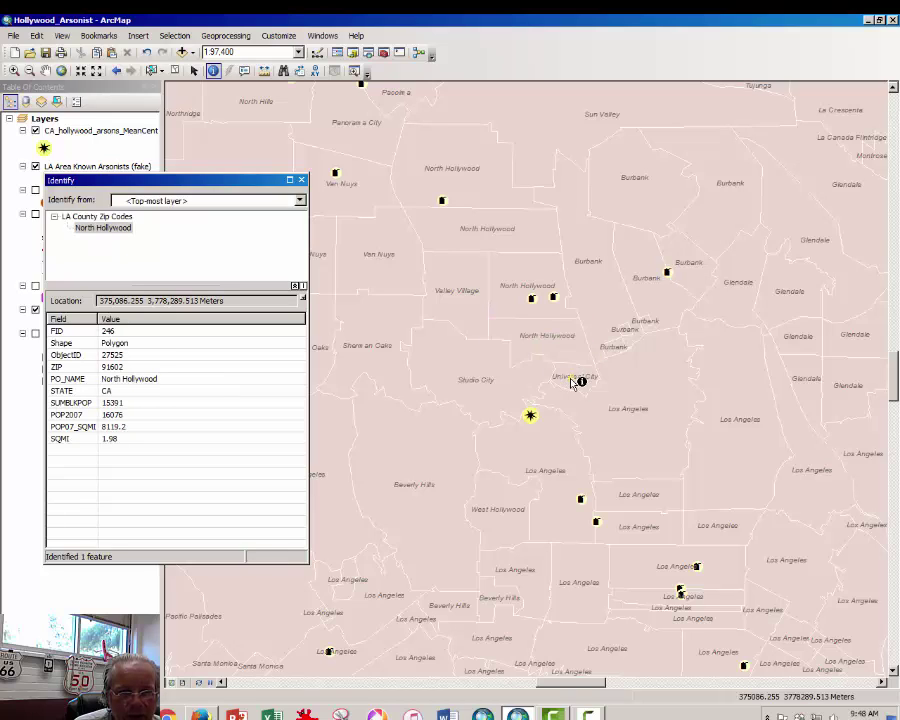
pyautogui.click(576, 380)
pyautogui.click(301, 180)
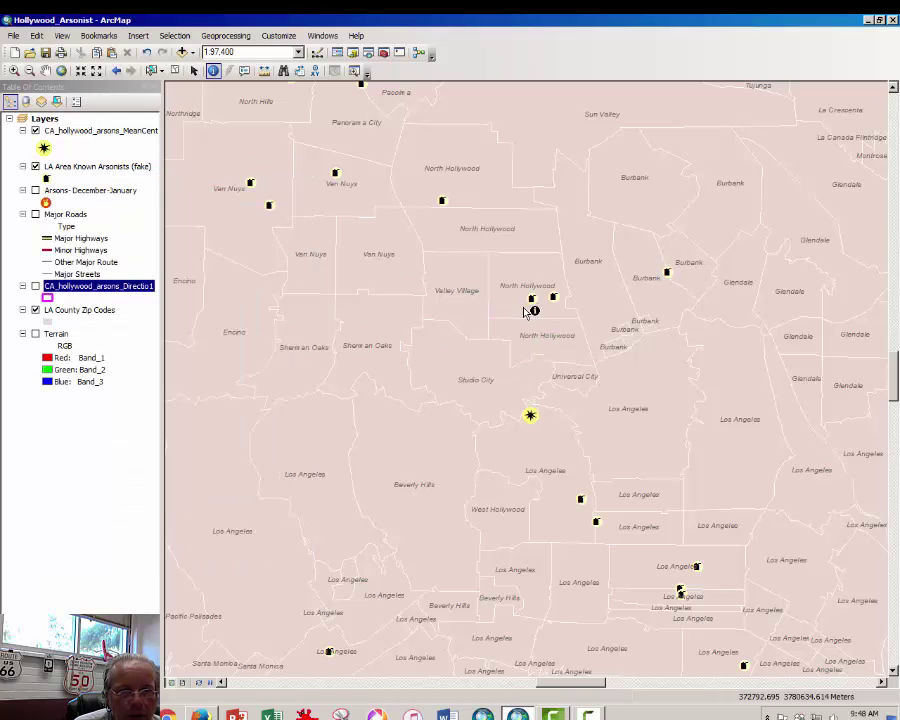
pyautogui.click(36, 286)
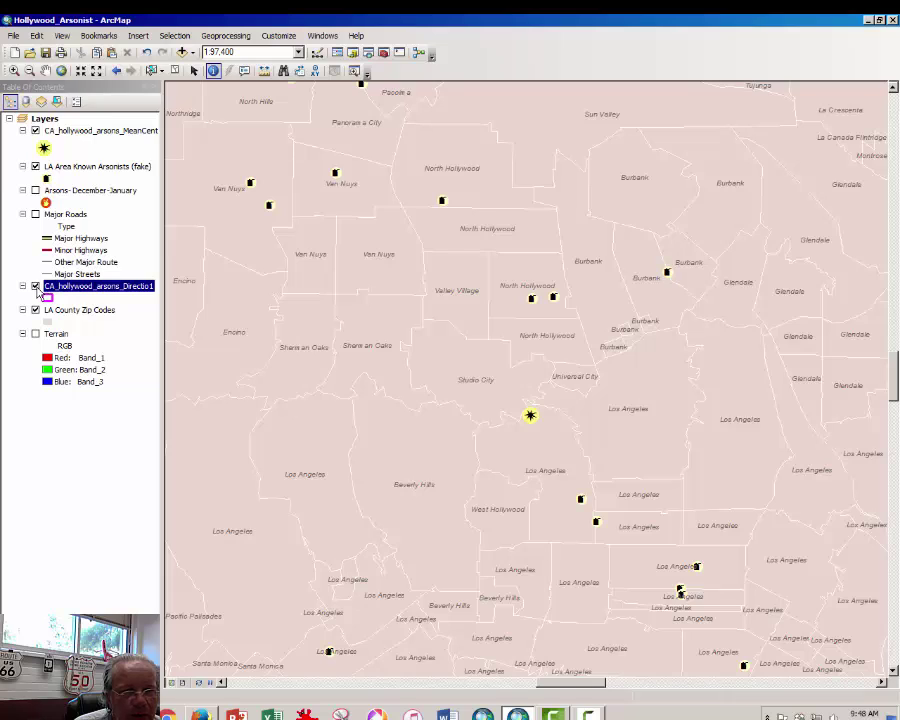
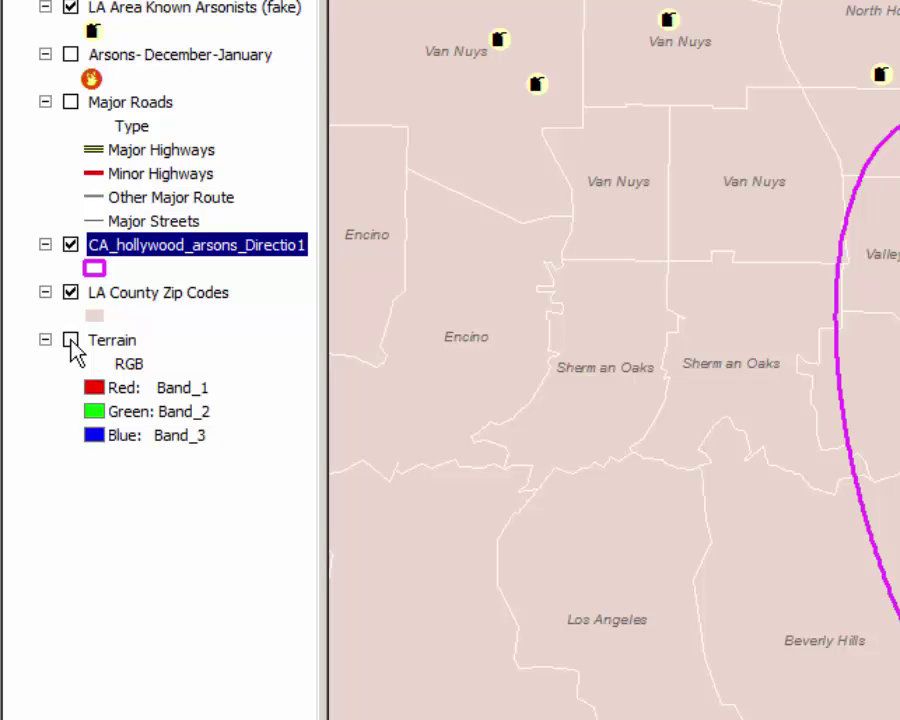
# Step: Display the Terrain and Major Roads layers beneath the ellipse
pyautogui.click(71, 341)
pyautogui.click(71, 341)
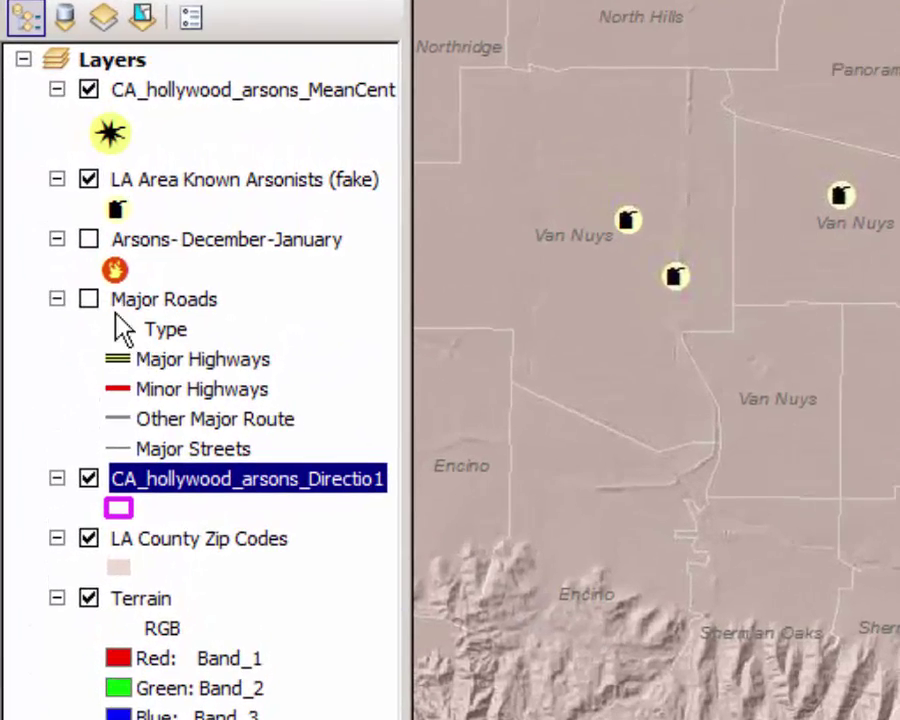
pyautogui.click(60, 243)
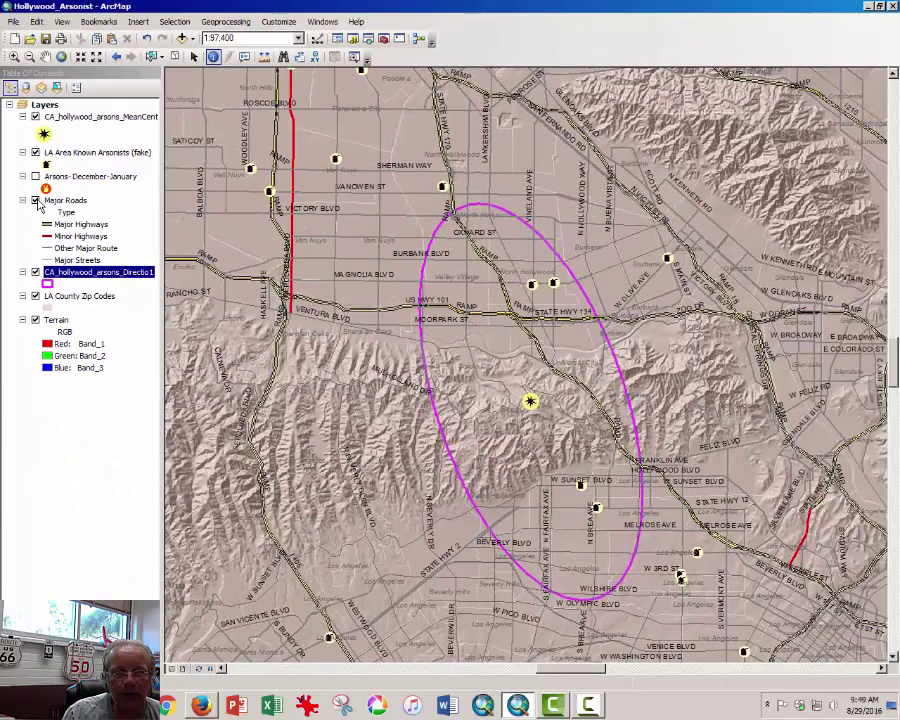
# Step: Display the Arsons- December-January layer and examine the arson points near the mean center and across the whole ellipse
pyautogui.click(15, 57)
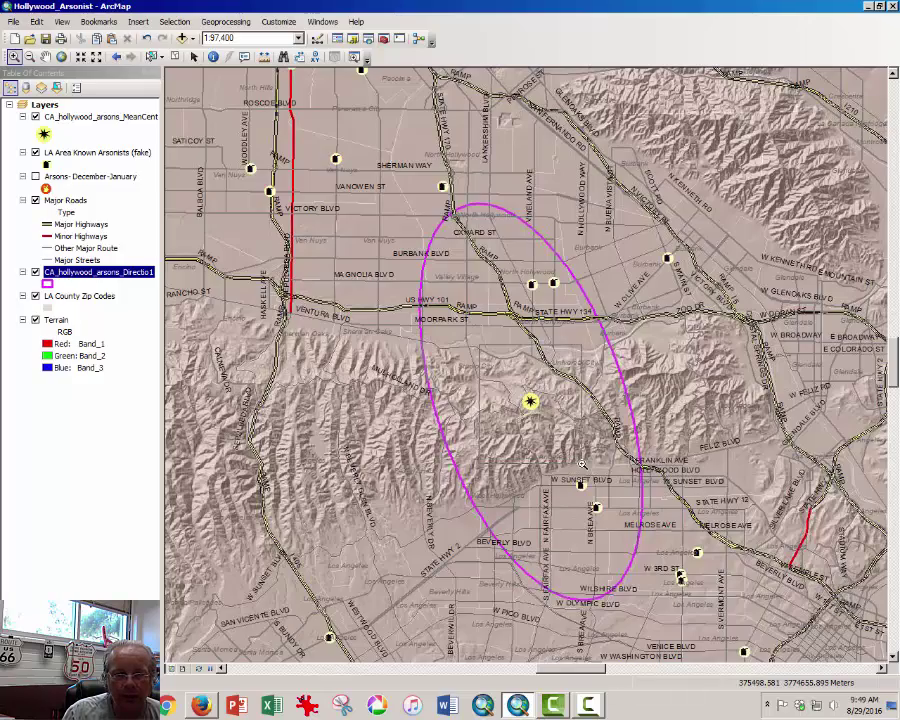
pyautogui.moveTo(581, 464); pyautogui.dragTo(479, 344)
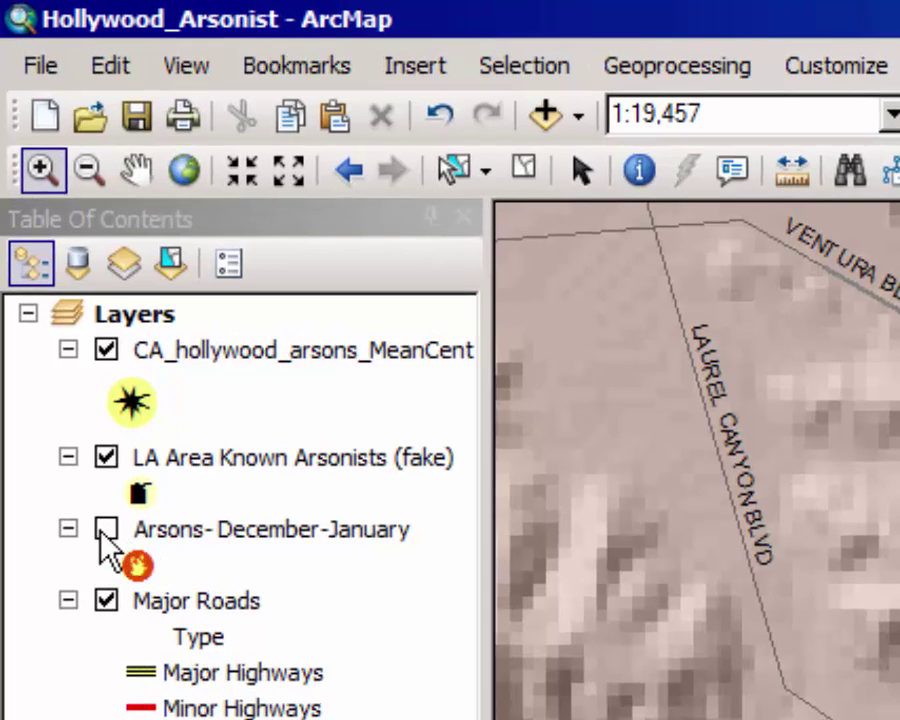
pyautogui.click(104, 530)
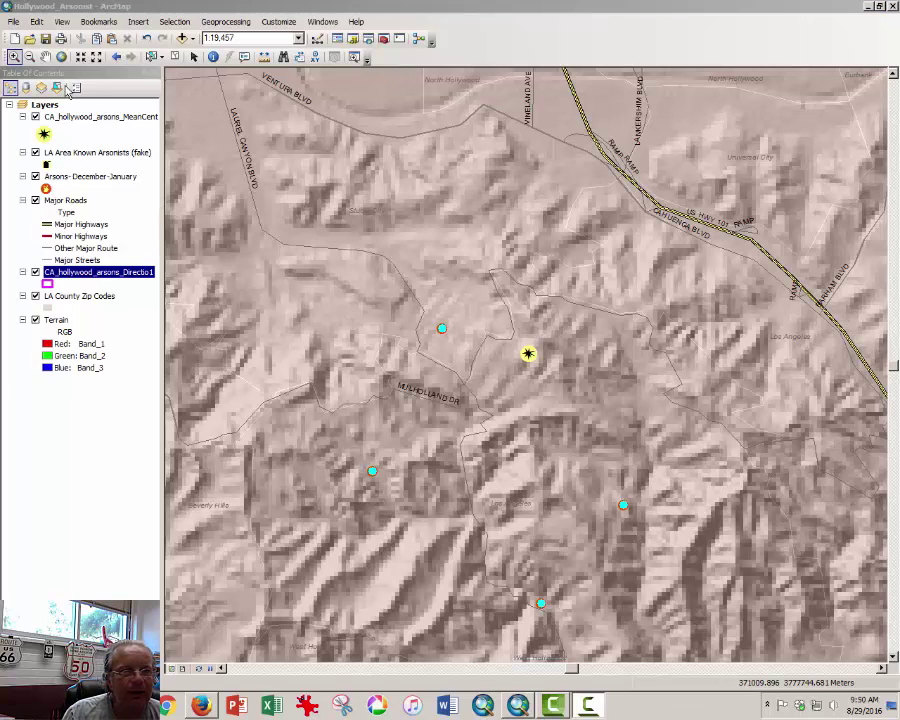
pyautogui.click(30, 56)
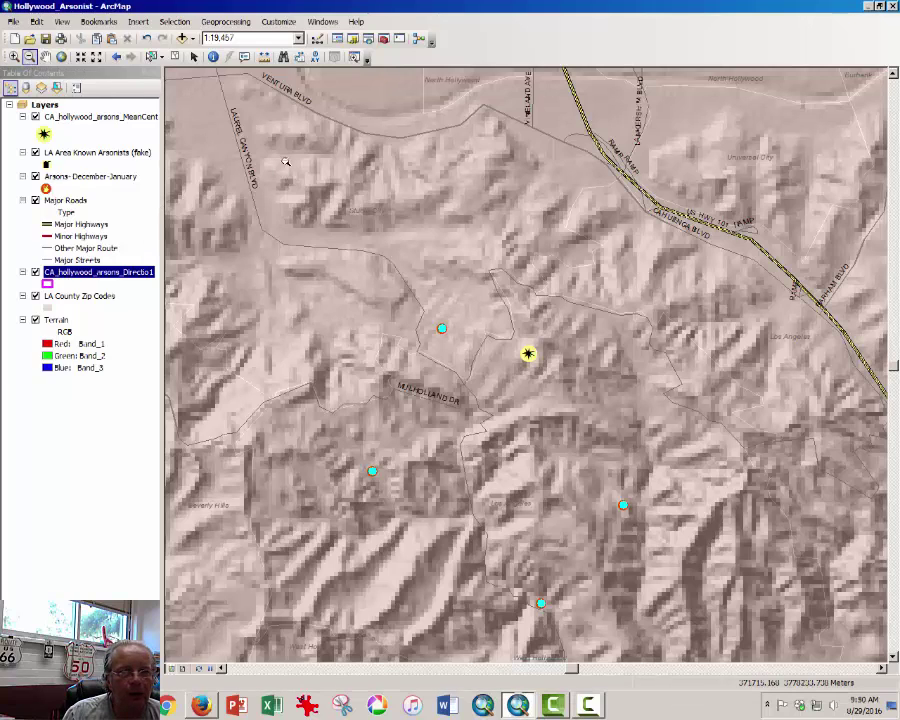
pyautogui.click(490, 360)
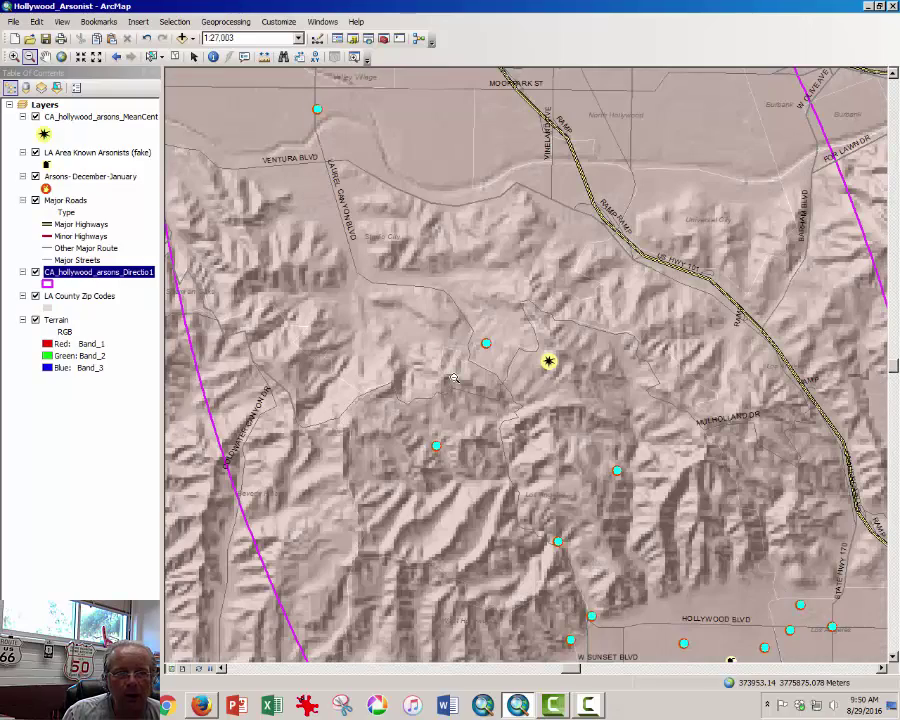
pyautogui.click(449, 223)
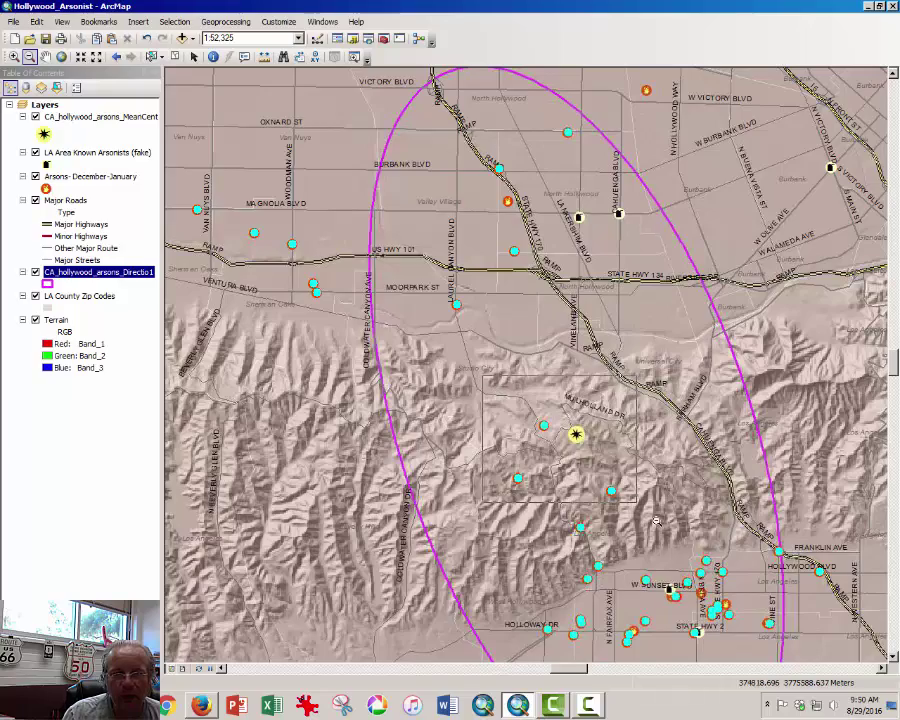
pyautogui.click(704, 558)
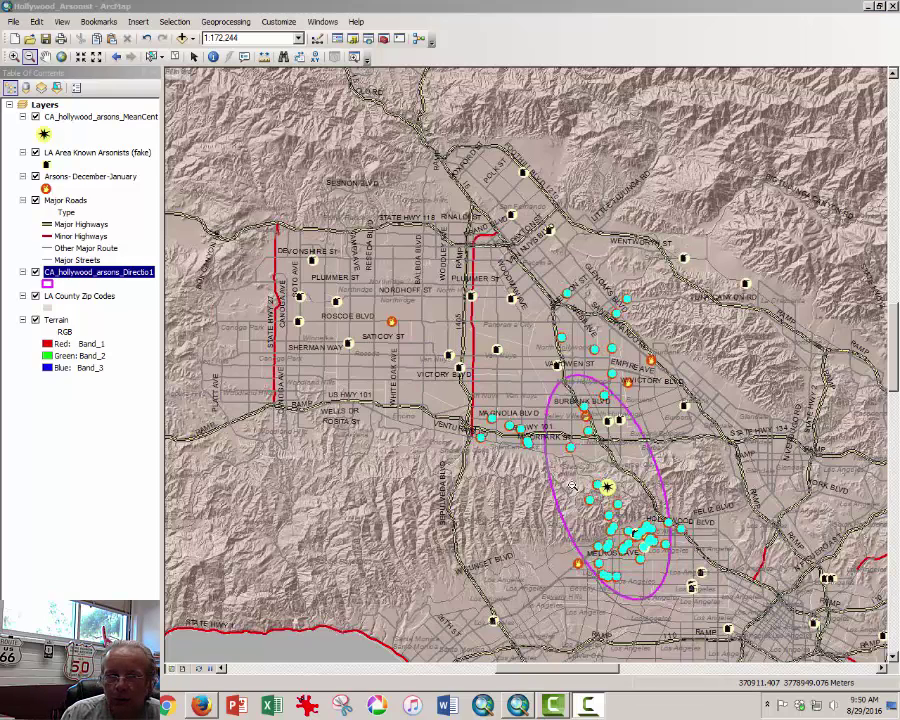
pyautogui.moveTo(583, 452)
pyautogui.mouseDown()
pyautogui.moveTo(547, 500)
pyautogui.moveTo(660, 452)
pyautogui.moveTo(583, 455)
pyautogui.mouseUp()
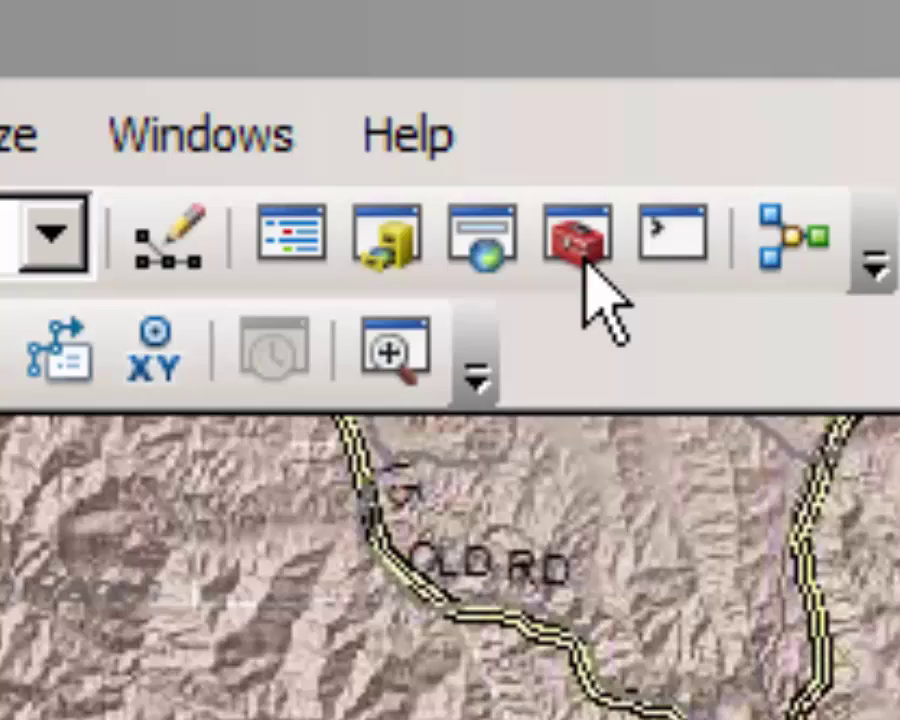
# Step: Run the Median Center tool on the Arsons- December-January layer and inspect the resulting point within the ellipse
pyautogui.click(589, 268)
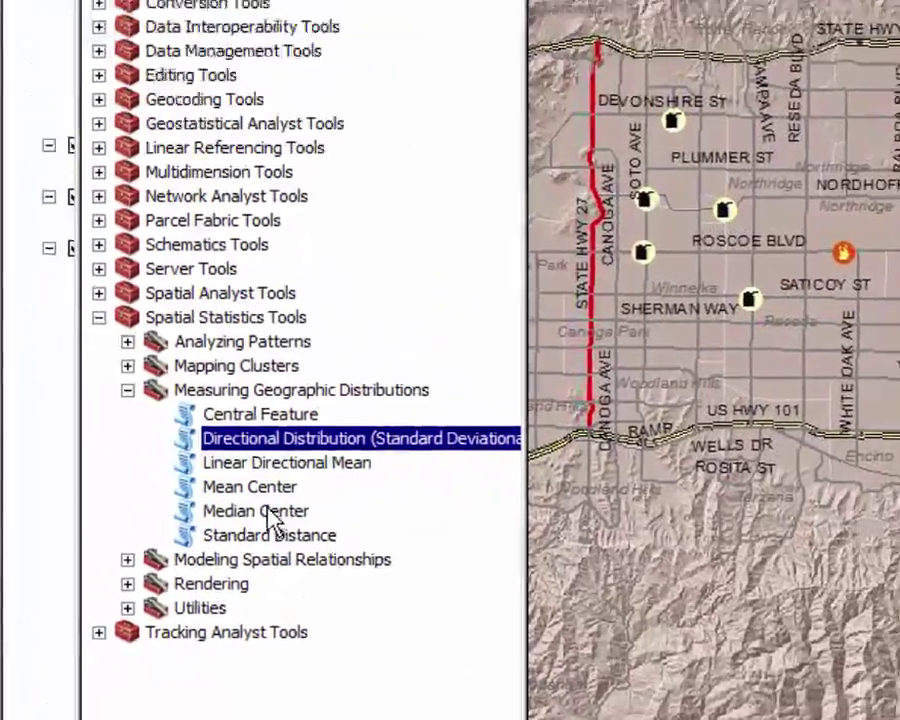
pyautogui.click(204, 541)
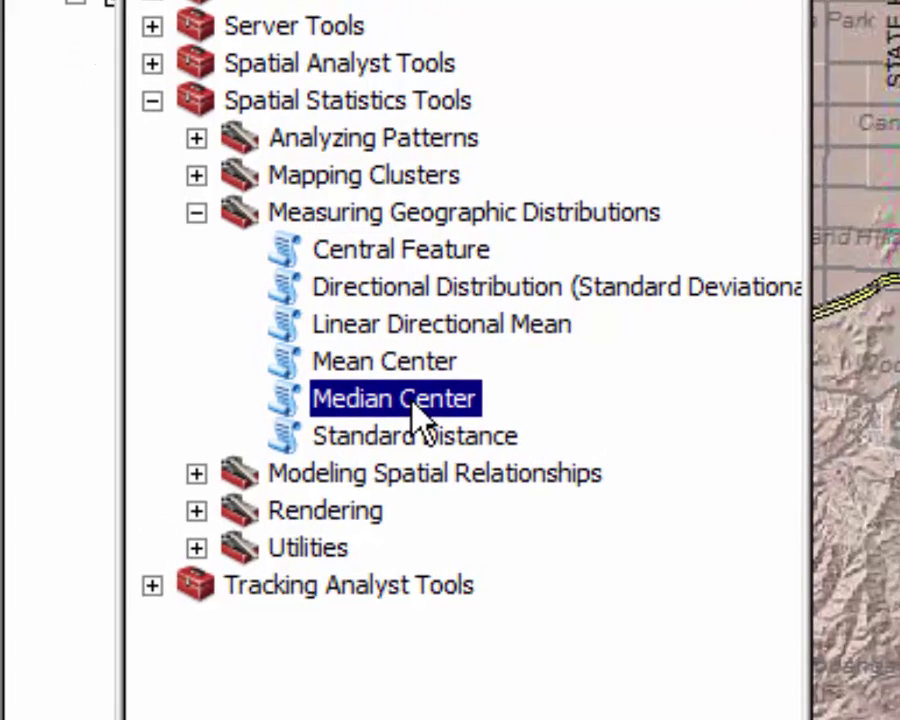
pyautogui.doubleClick(418, 405)
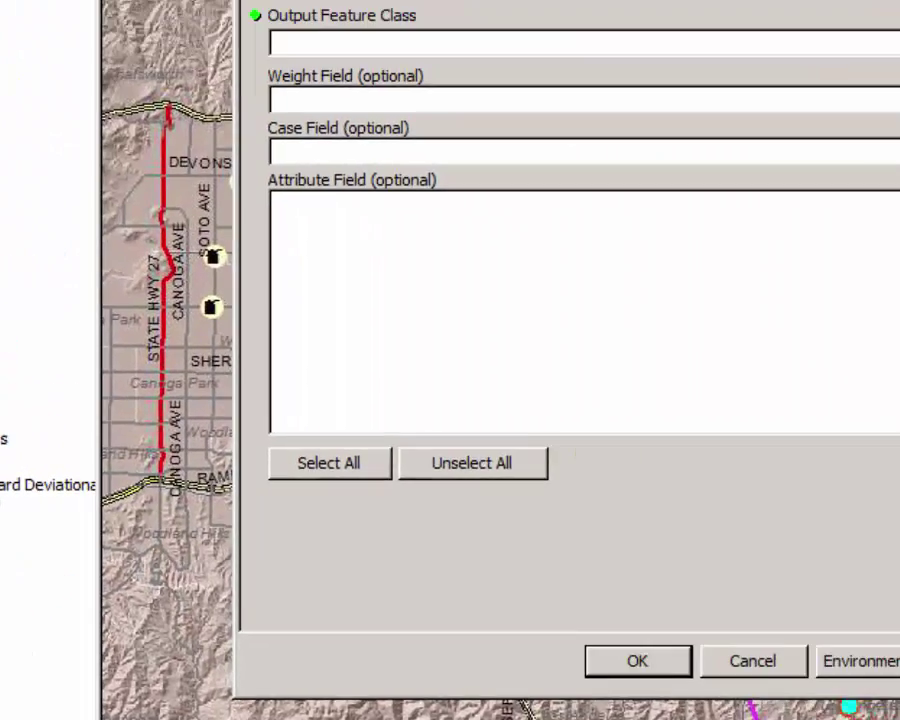
pyautogui.click(748, 84)
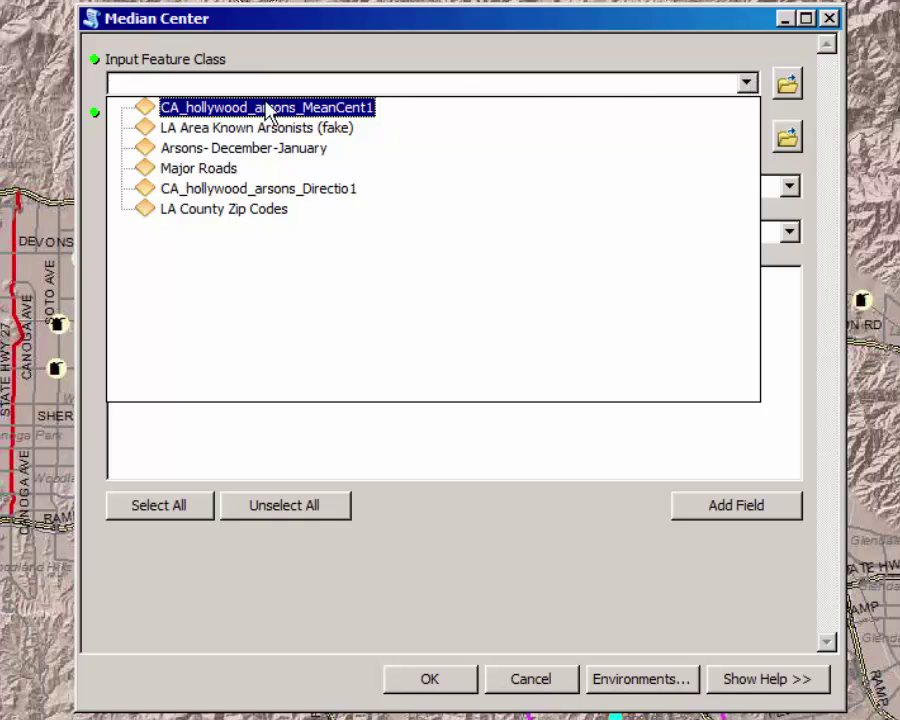
pyautogui.click(178, 150)
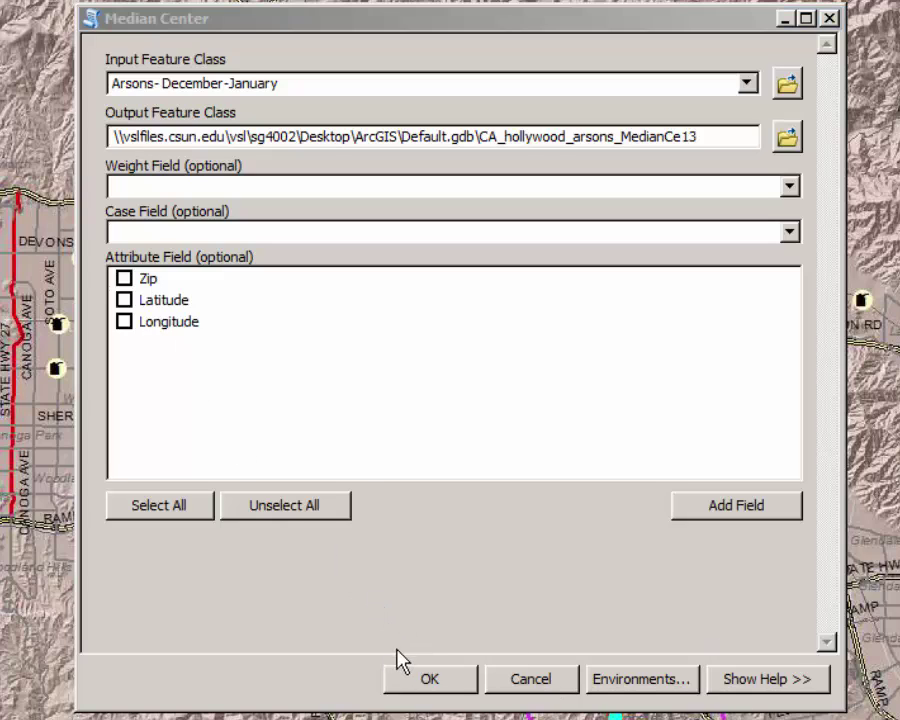
pyautogui.click(411, 684)
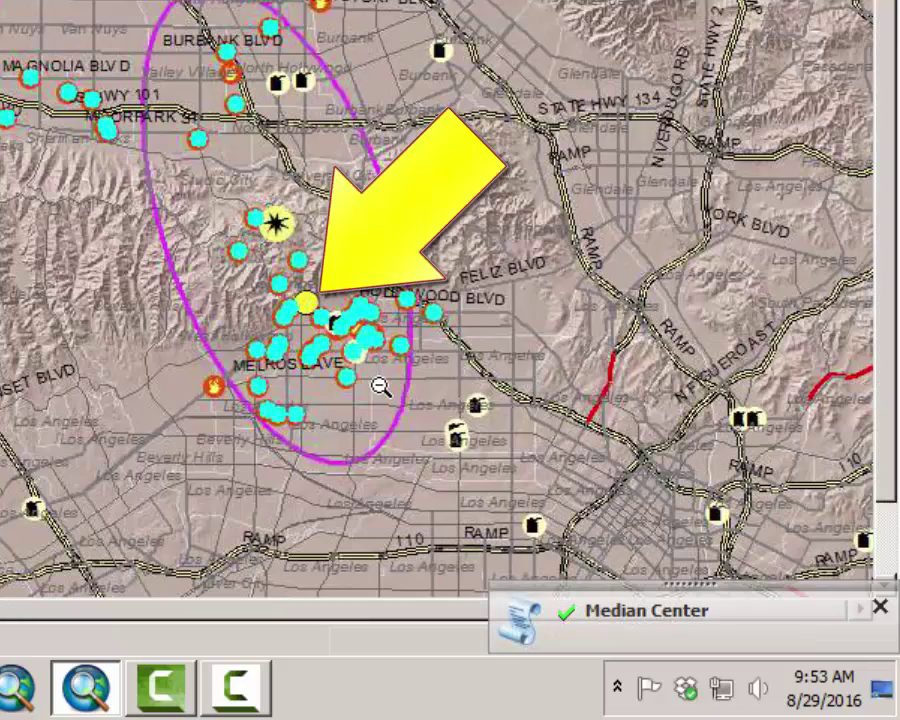
pyautogui.click(358, 350)
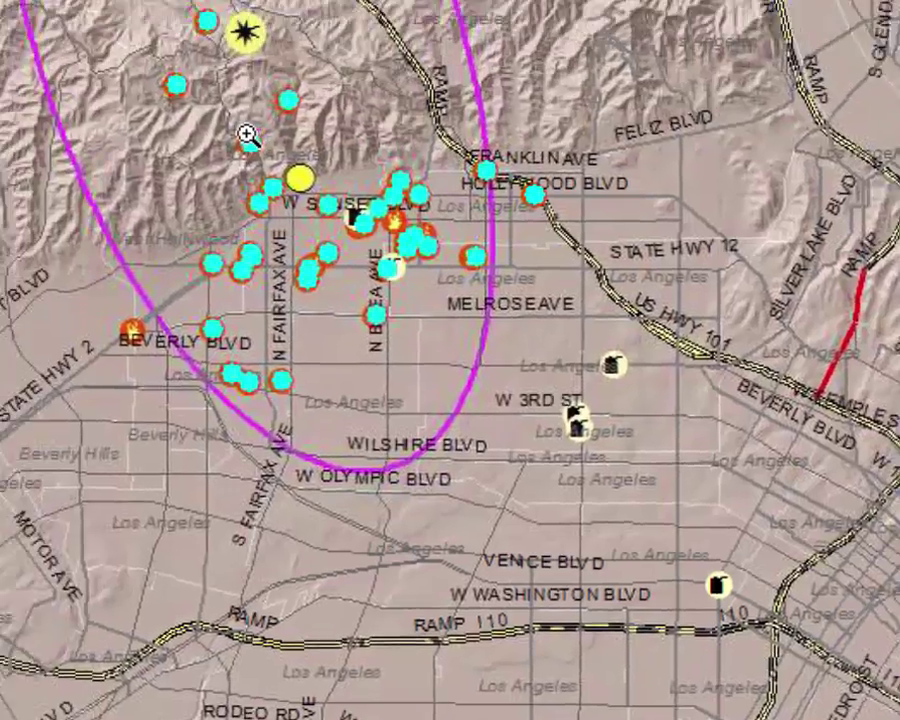
# Step: Change the median center point's symbol to the Burglary marker from the Crime Analysis style
pyautogui.scroll(5, 563, 517)
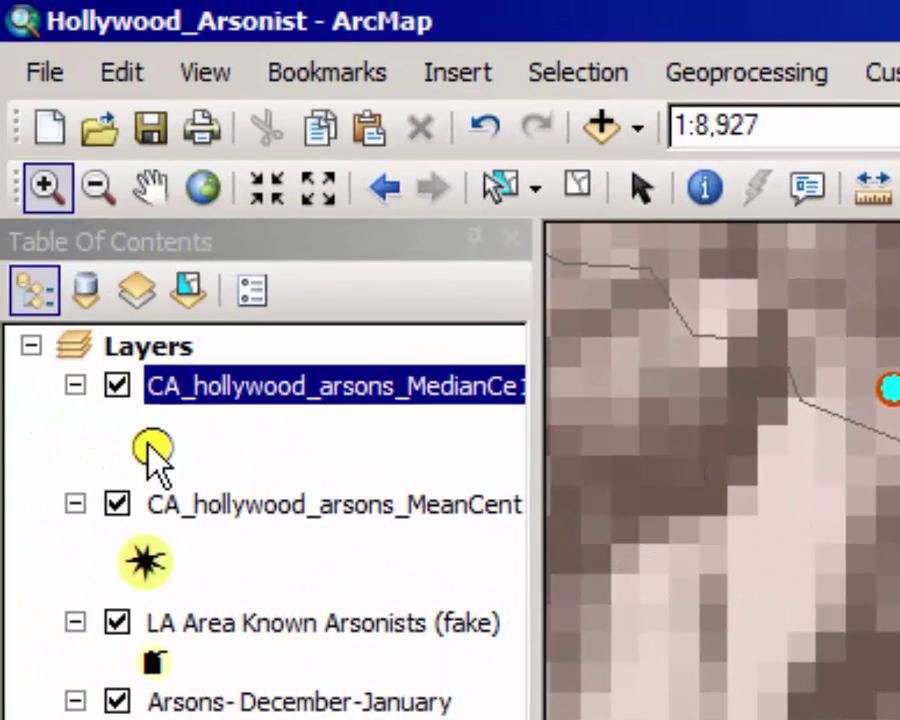
pyautogui.click(155, 450)
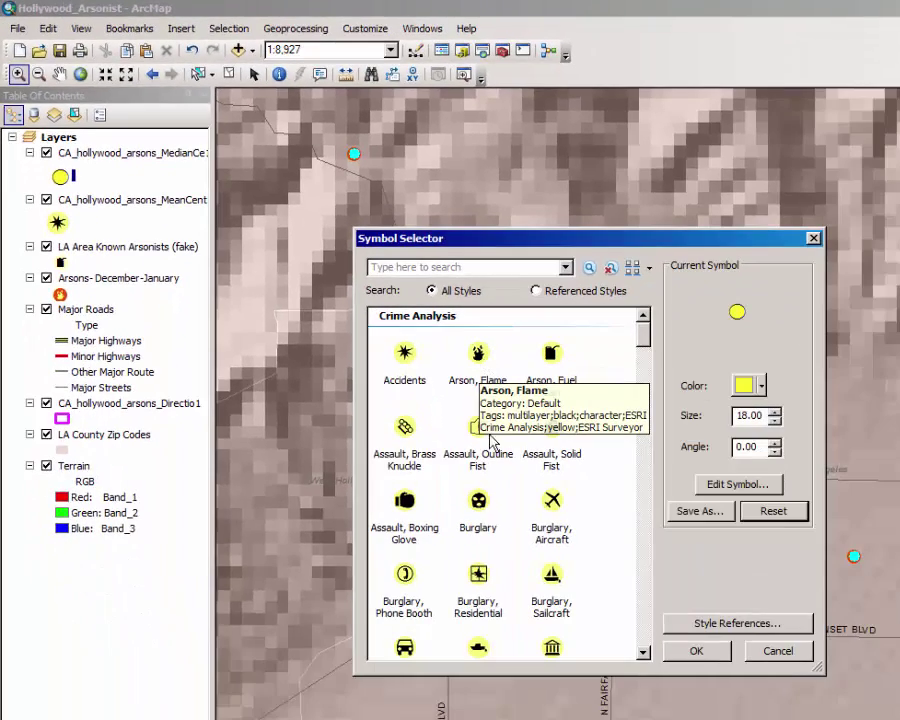
pyautogui.click(482, 500)
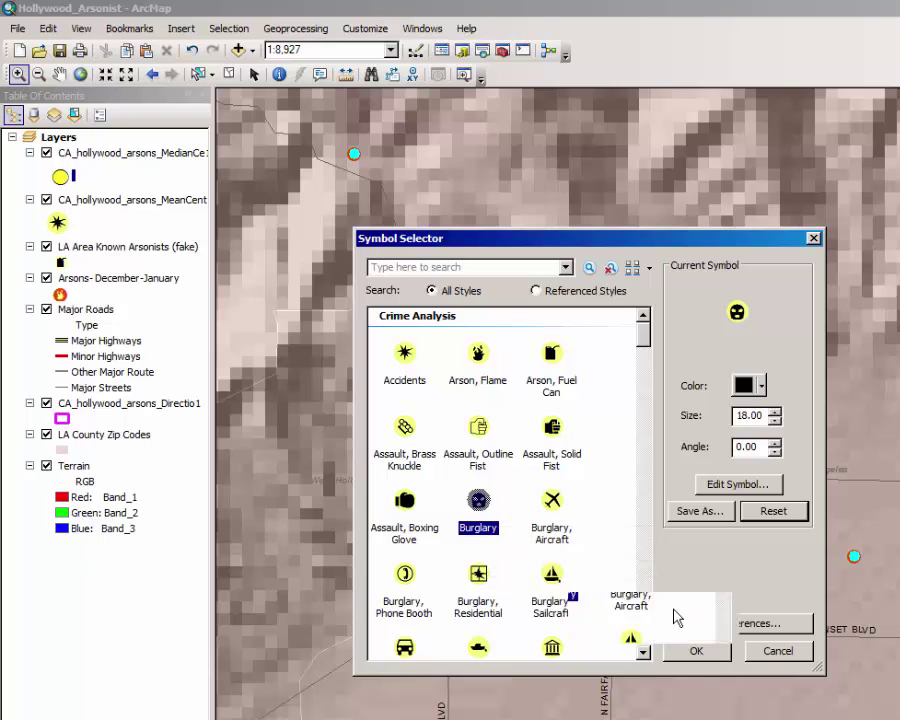
pyautogui.click(697, 650)
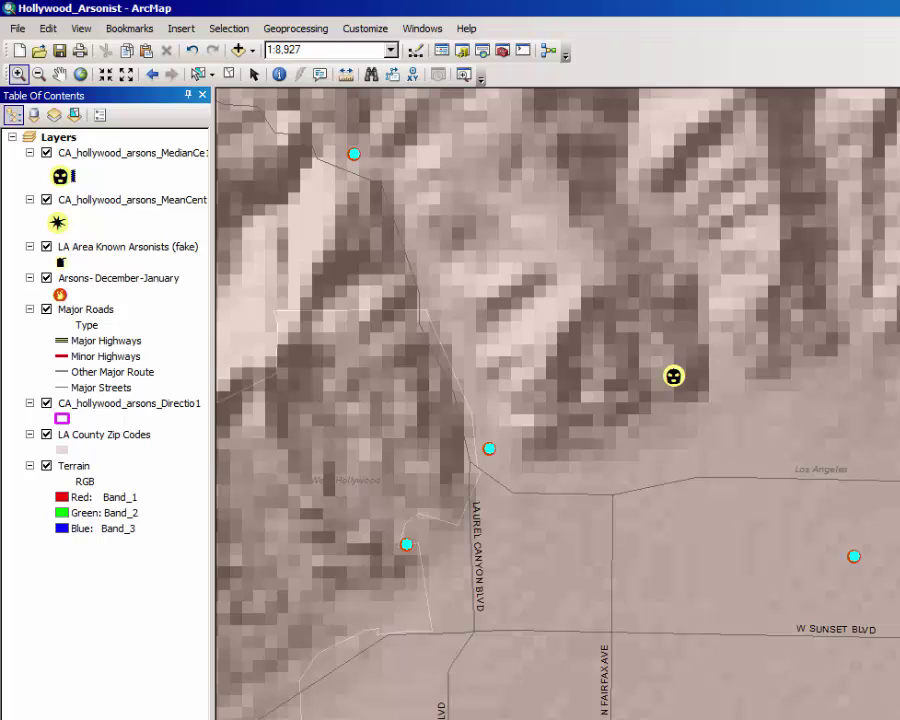
# Step: Hide the Arsons- December-January layer in the area around the mean and median centers
pyautogui.click(59, 74)
pyautogui.scroll(3, 631, 381)
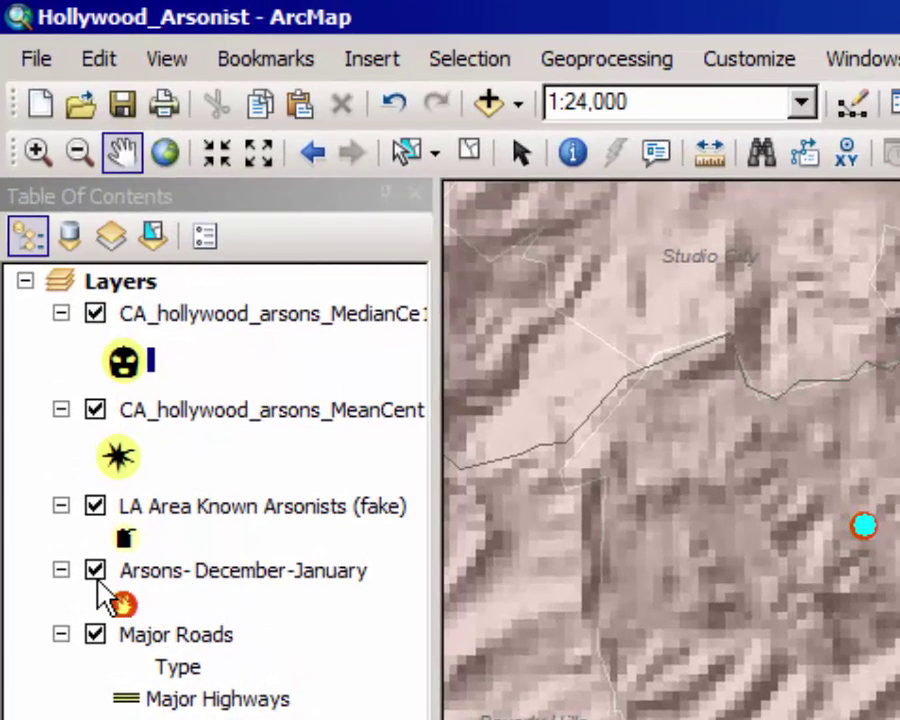
pyautogui.click(95, 572)
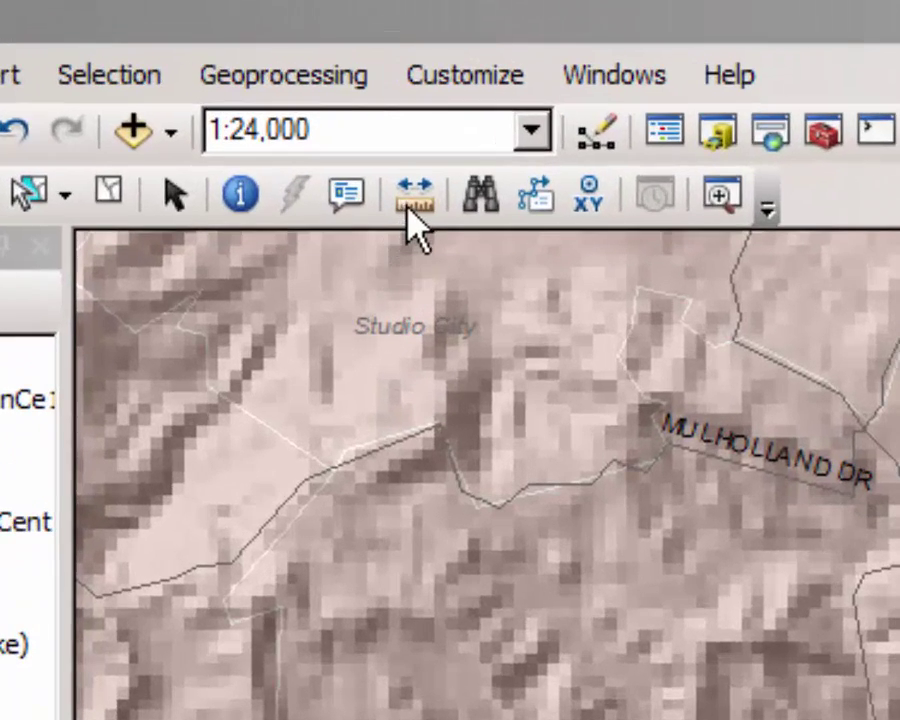
# Step: Measure the straight-line distance from the mean center to the median center, with the distance units set to Meters
pyautogui.click(420, 205)
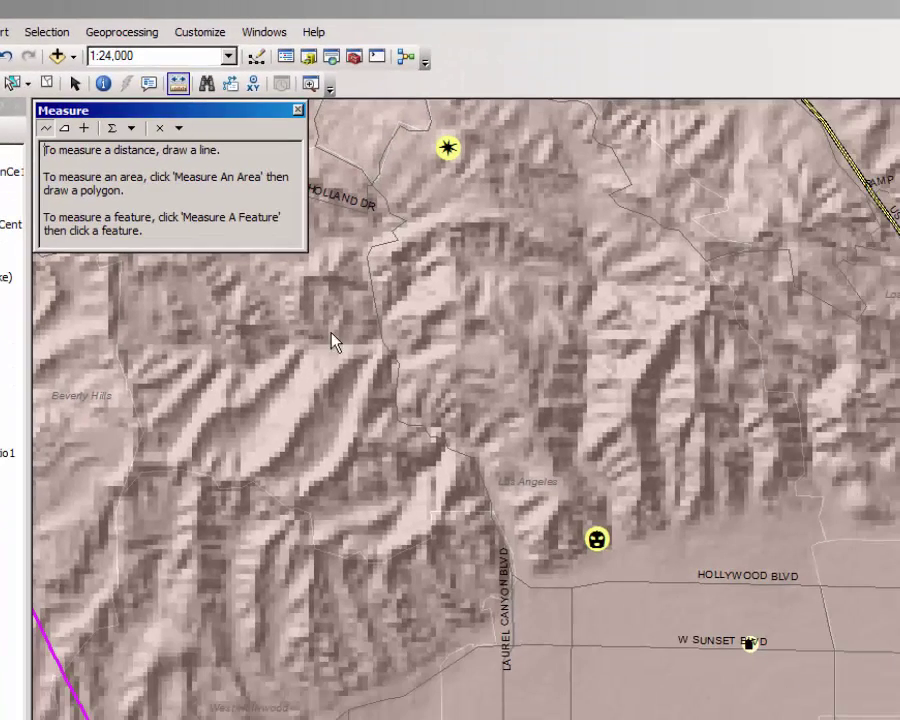
pyautogui.click(447, 147)
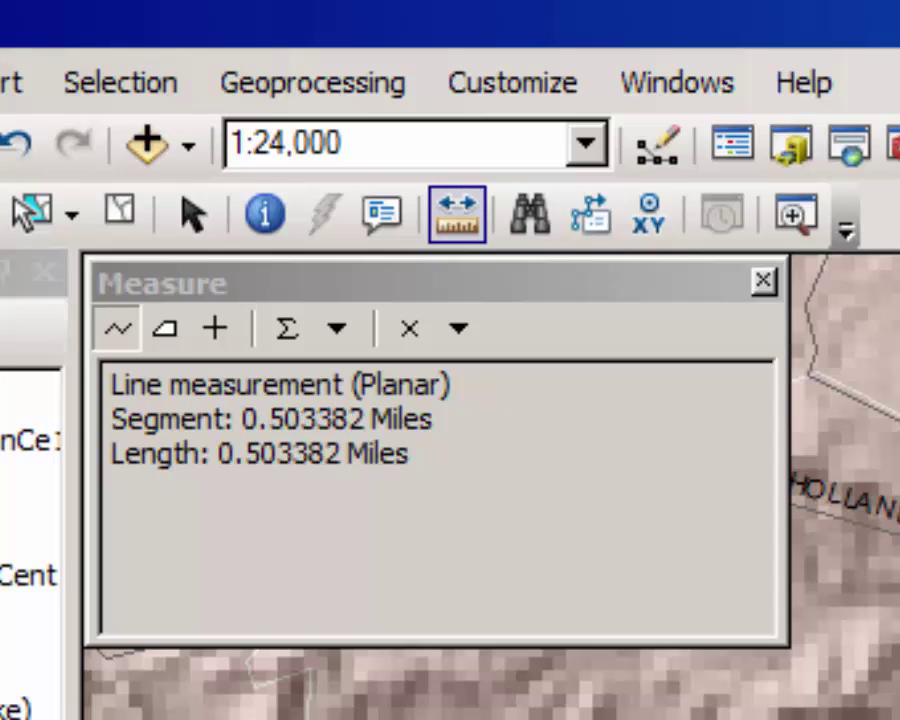
pyautogui.click(458, 330)
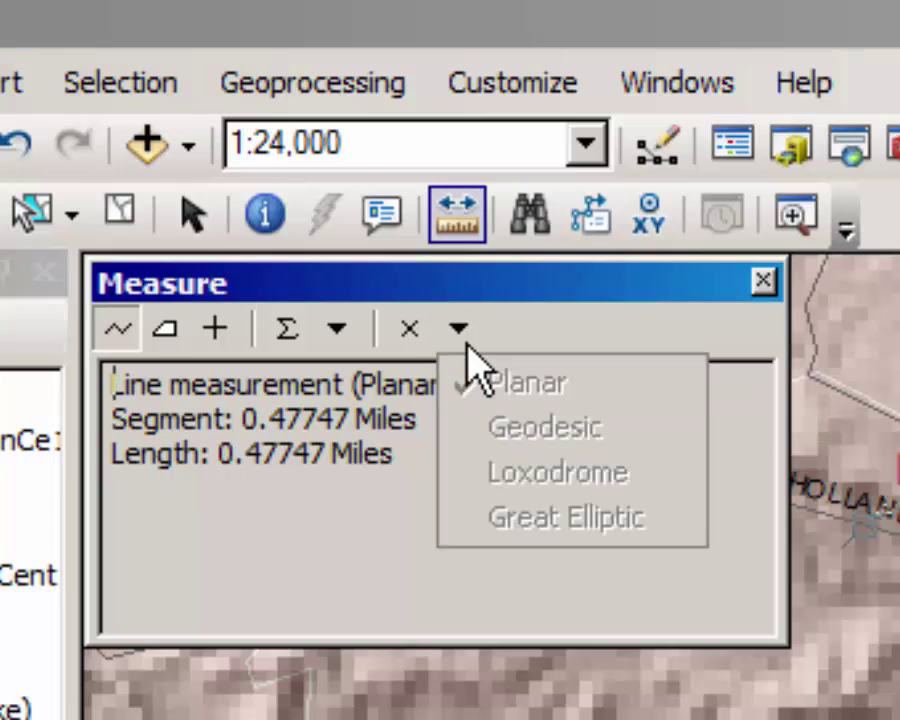
pyautogui.click(334, 336)
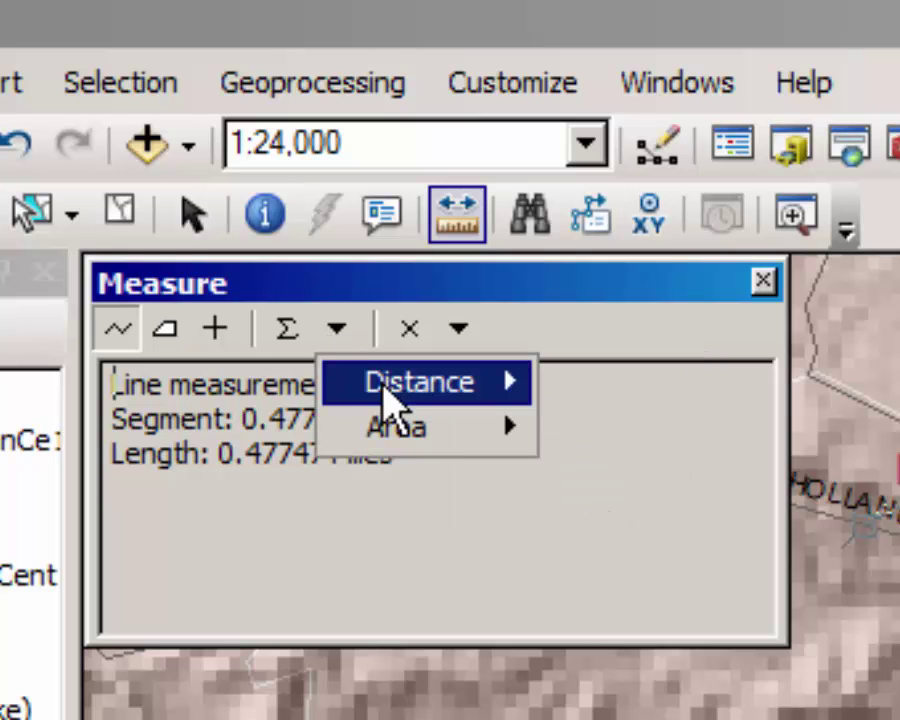
pyautogui.moveTo(463, 400)
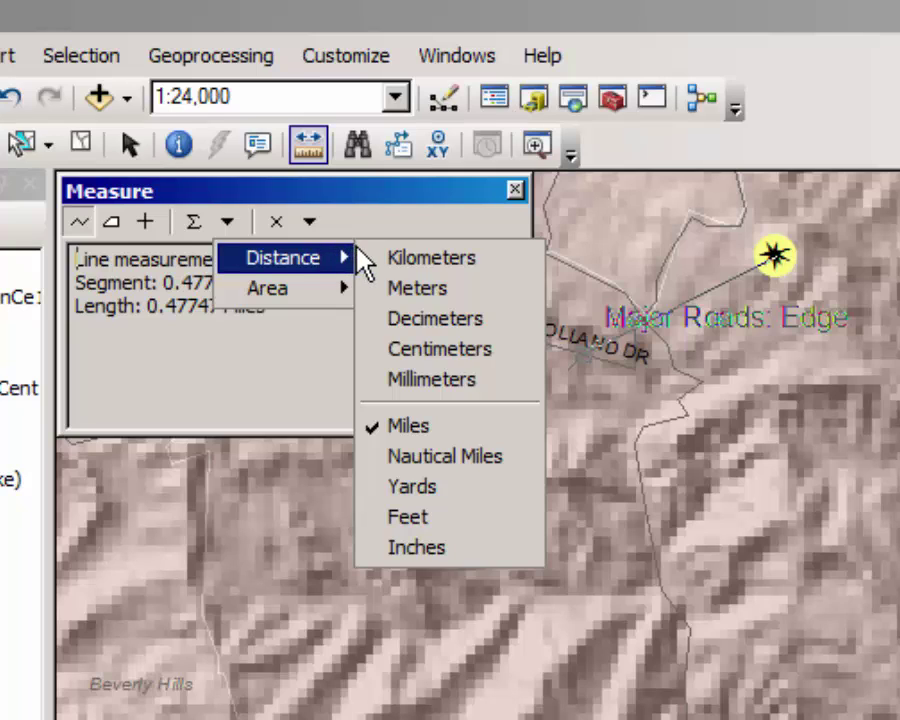
pyautogui.click(408, 290)
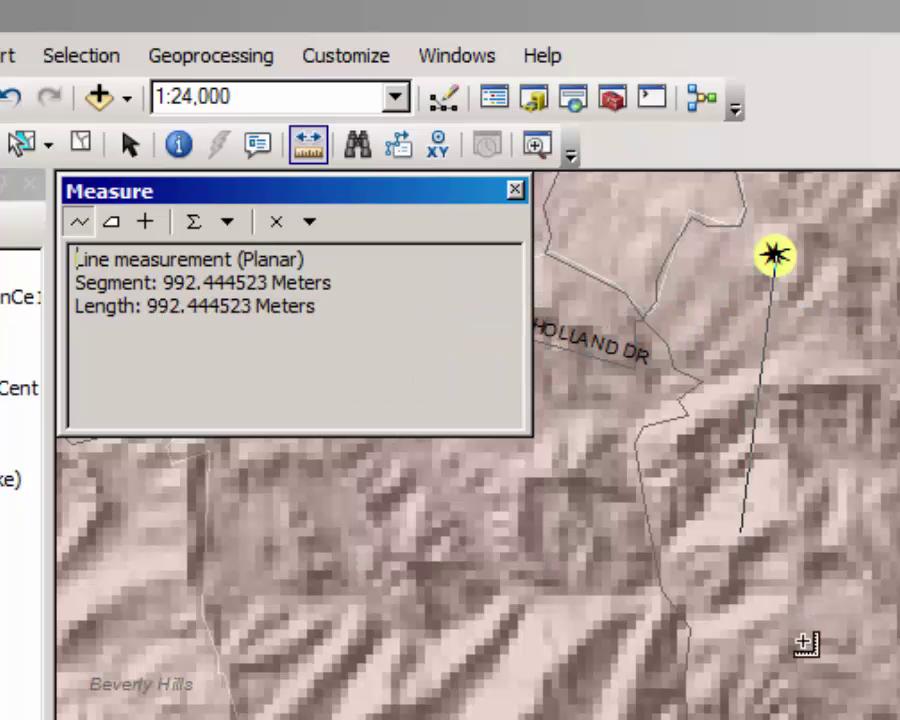
pyautogui.click(899, 719)
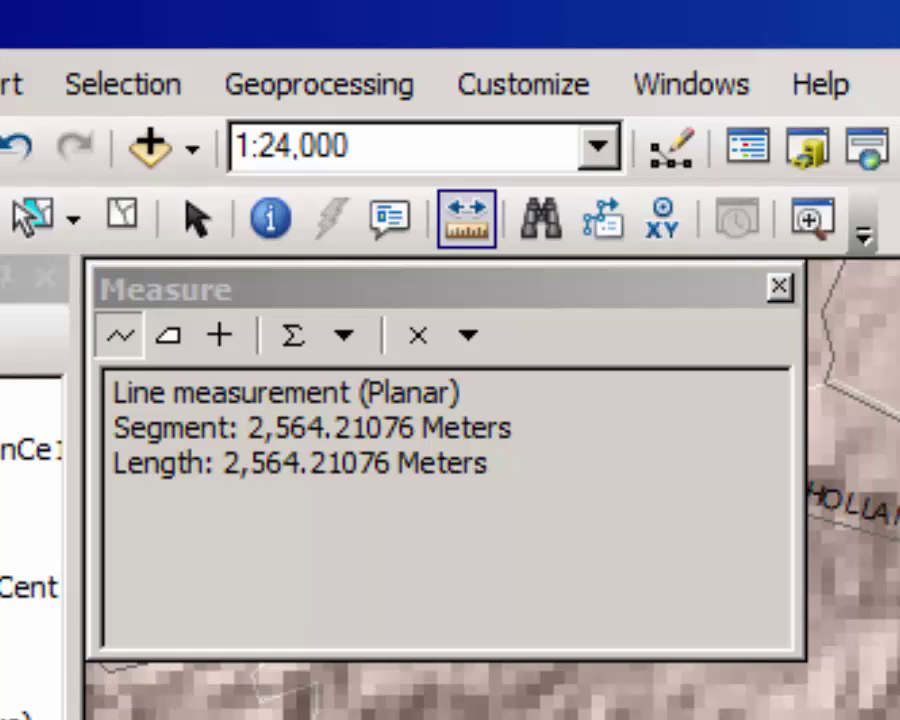
pyautogui.click(779, 287)
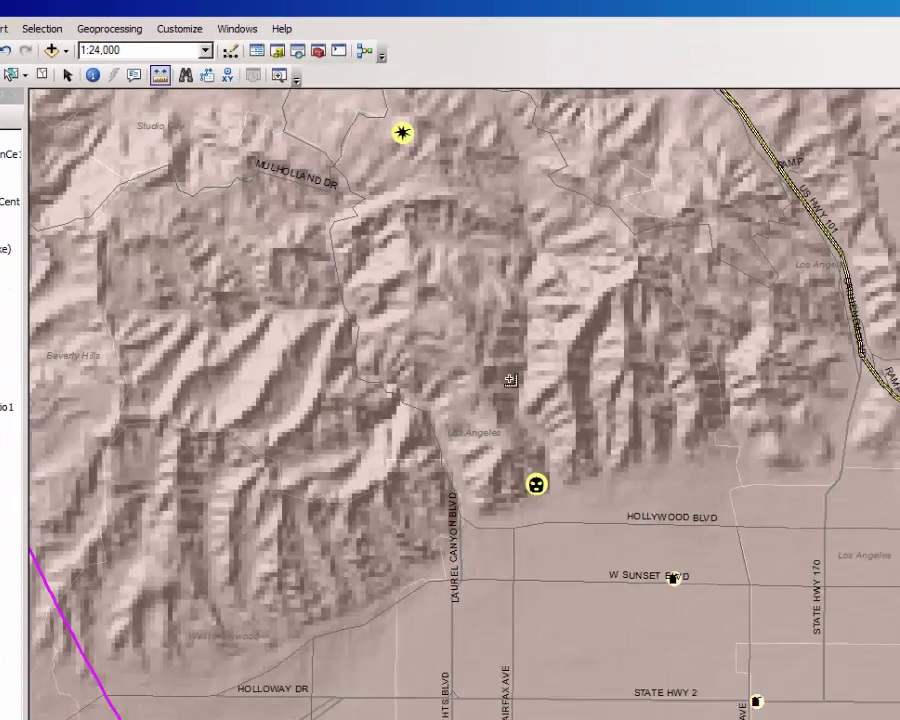